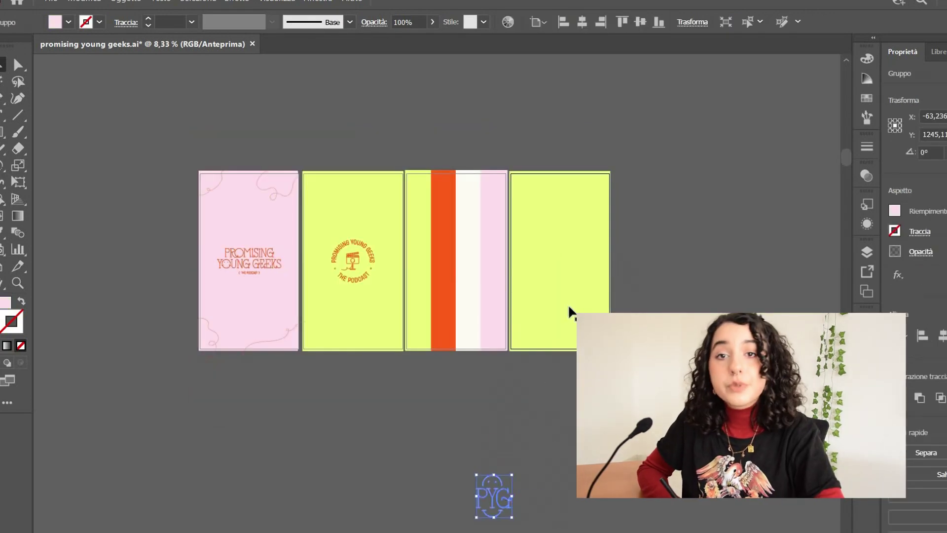
# - Return the yellow rectangle to artboard 4, centre the PYG logo, and fill the background orange
pyautogui.click(529, 269)
pyautogui.moveTo(565, 312); pyautogui.dragTo(563, 269)
pyautogui.hotkey('ctrl', 'shift', 'a')
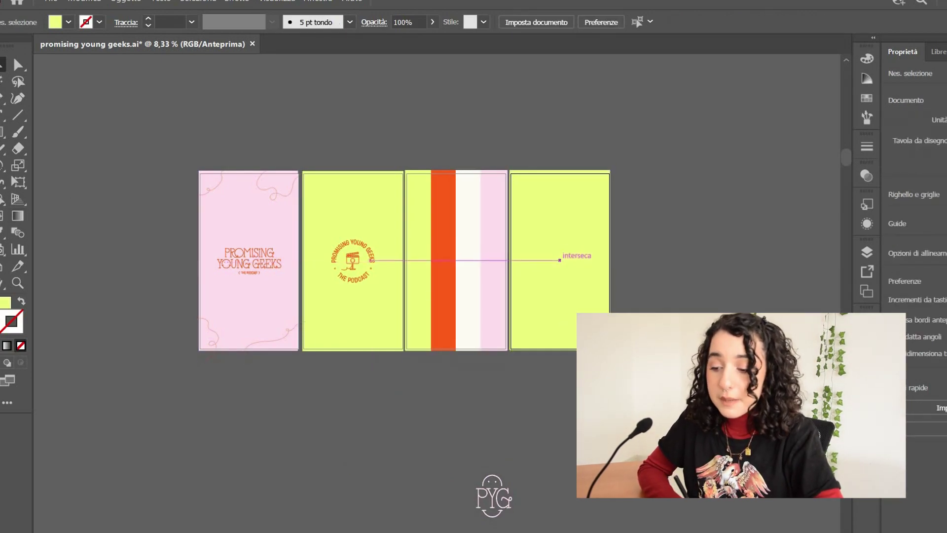
pyautogui.moveTo(493, 495); pyautogui.dragTo(560, 267)
pyautogui.click(560, 222)
pyautogui.click(54, 21)
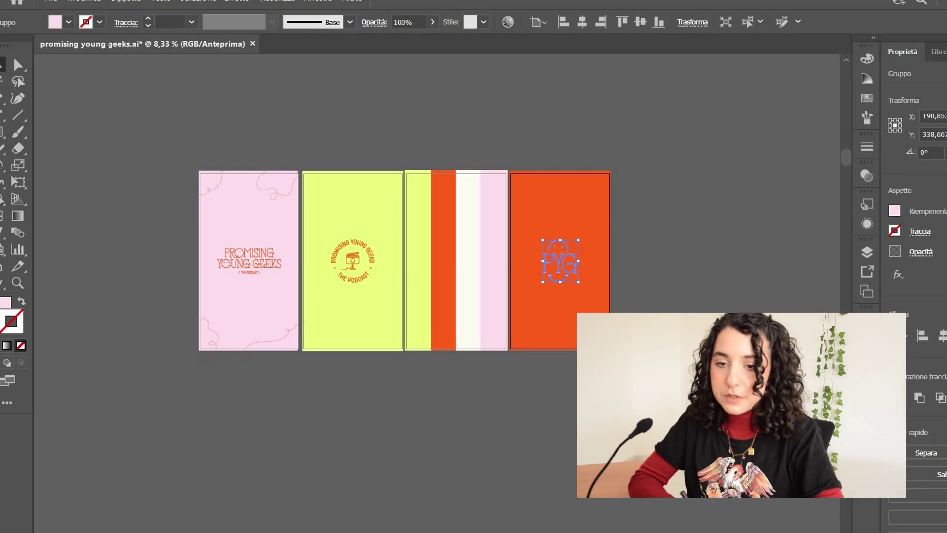
# - Duplicate the fourth artboard to its right with the Artboard tool, making a fifth artboard
pyautogui.hotkey('ctrl', 'shift', 'a')
pyautogui.hotkey('shift', 'o')
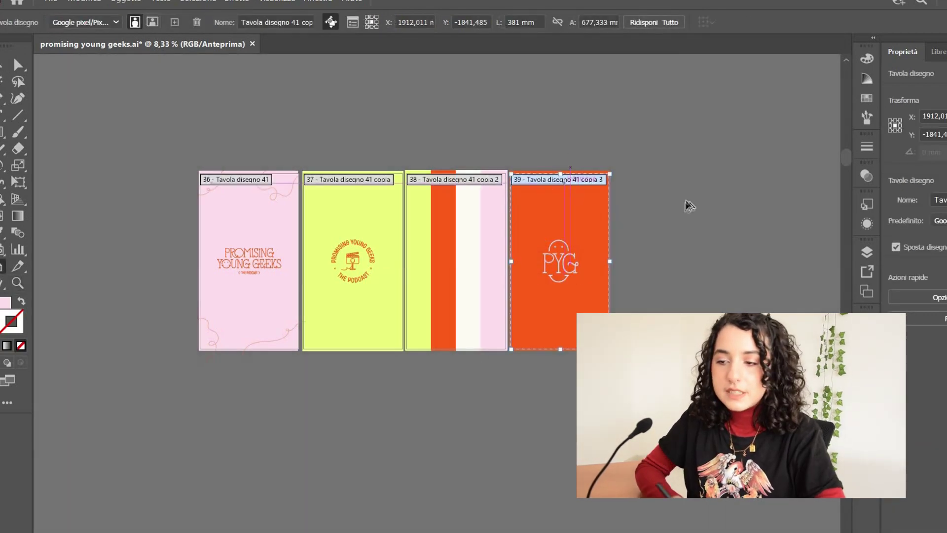
pyautogui.moveTo(690, 206); pyautogui.dragTo(660, 199)
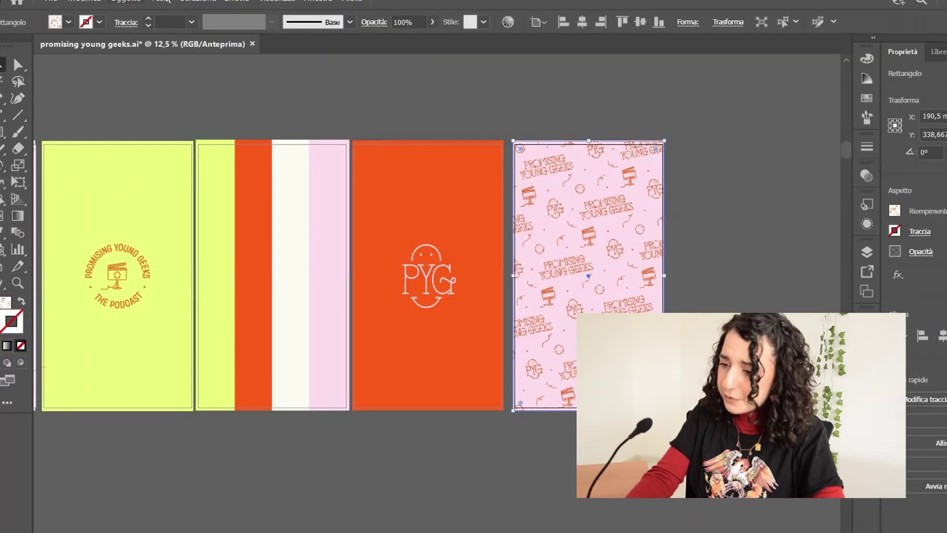
# - Scale only the fifth artboard's pattern to 130% uniform using Object > Transform > Scale
pyautogui.click(126, 1)
pyautogui.moveTo(197, 13)
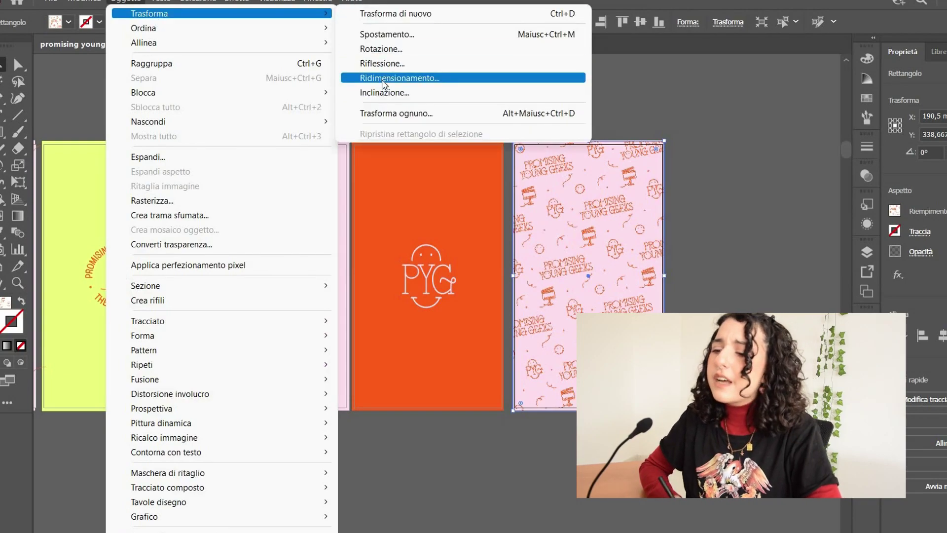
pyautogui.click(400, 78)
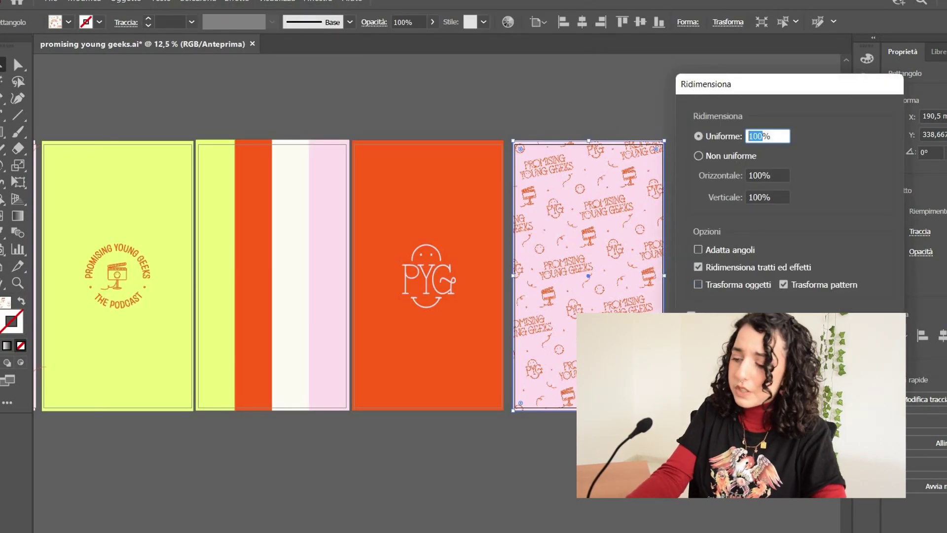
pyautogui.write('130')
pyautogui.click(781, 196)
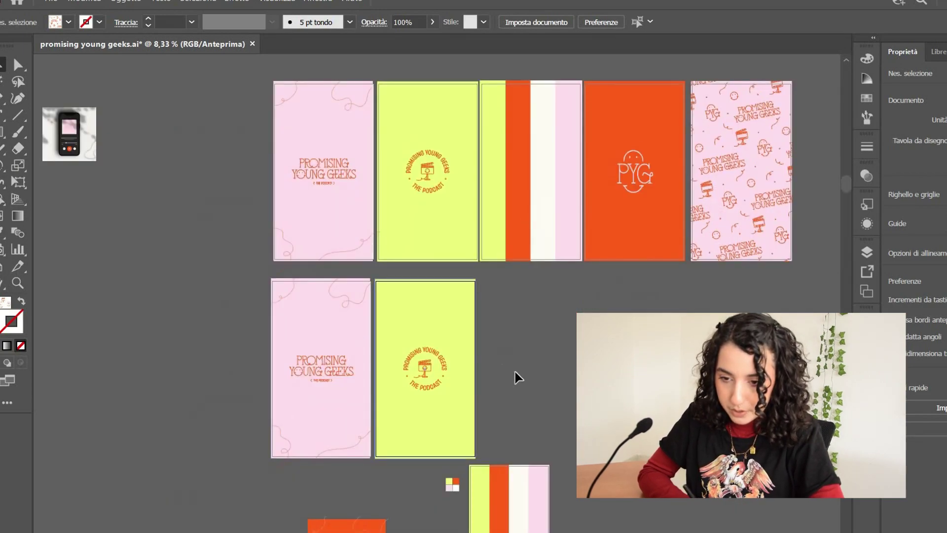
# - Make the copied artboards' backgrounds white and recolour their logo text pale
pyautogui.click(471, 356)
pyautogui.press('Delete')
pyautogui.click(281, 340)
pyautogui.press('Delete')
pyautogui.click(282, 340)
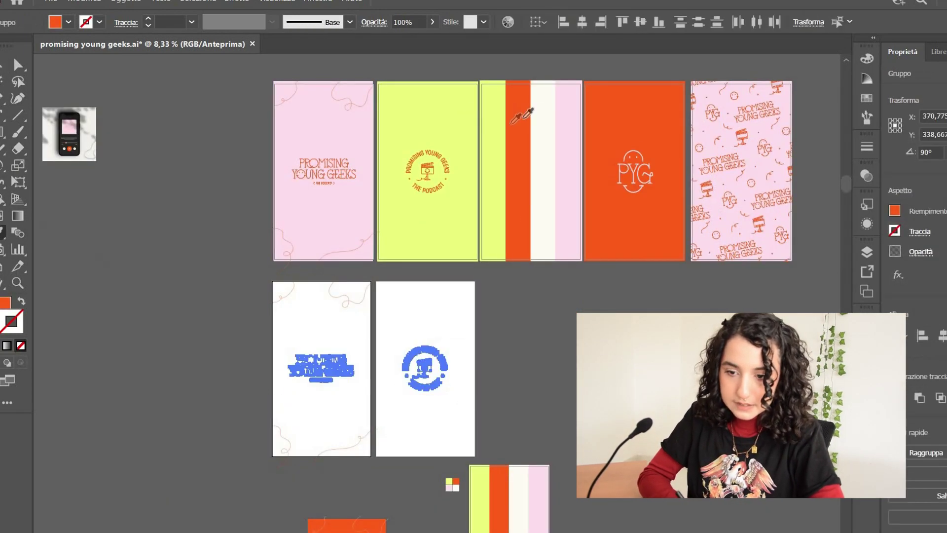
# - Recolour the squiggle lines on the copies and set their stroke weight to 2,5 pt
pyautogui.click(68, 22)
pyautogui.click(11, 49)
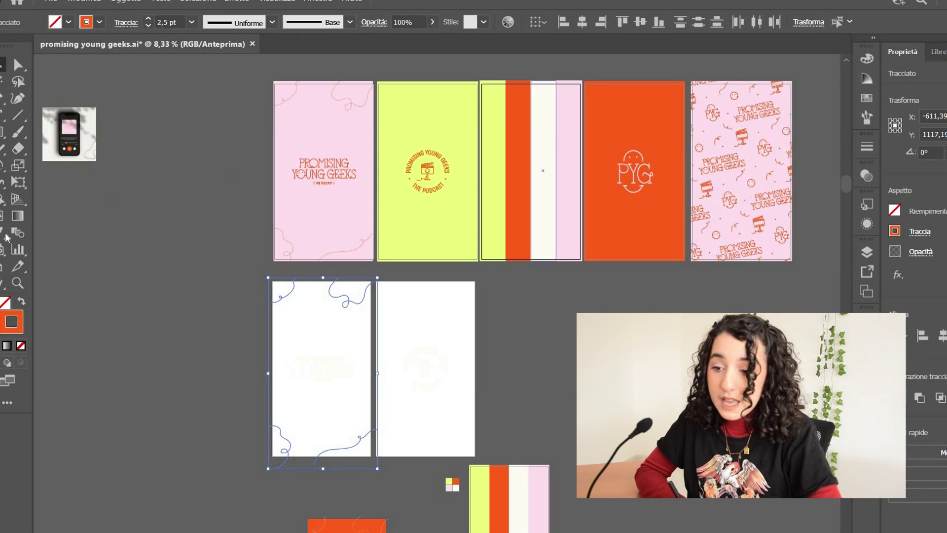
pyautogui.click(168, 23)
pyautogui.write('2,5')
pyautogui.press('Return')
pyautogui.hotkey('ctrl', 'shift', 'a')
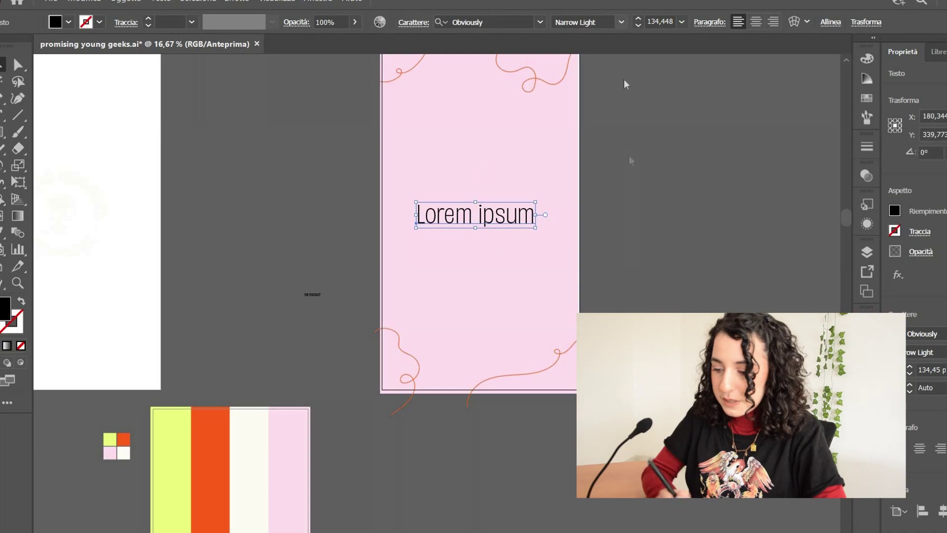
# - Type the follow-me call-to-action ending in 'more content' in Obviously Narrow Semibold
pyautogui.click(622, 22)
pyautogui.click(597, 130)
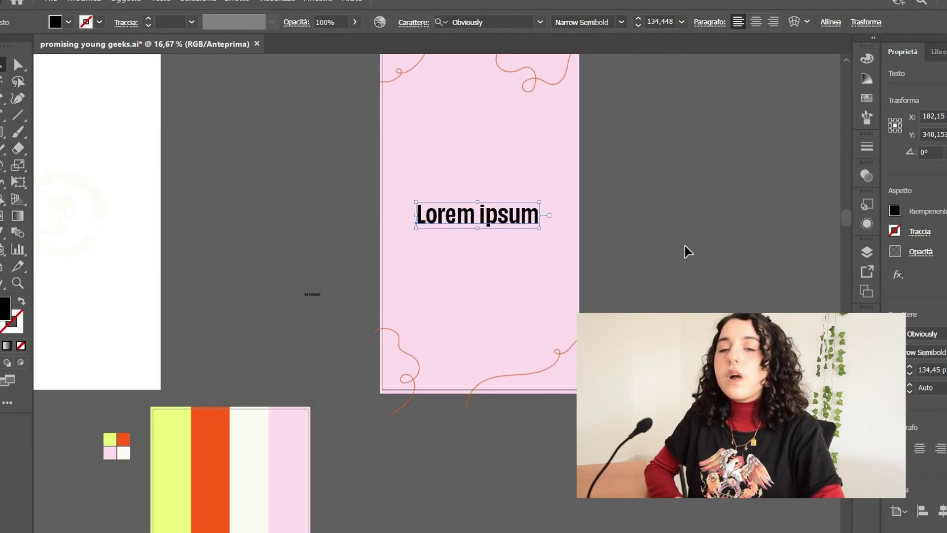
pyautogui.hotkey('ctrl', '+')
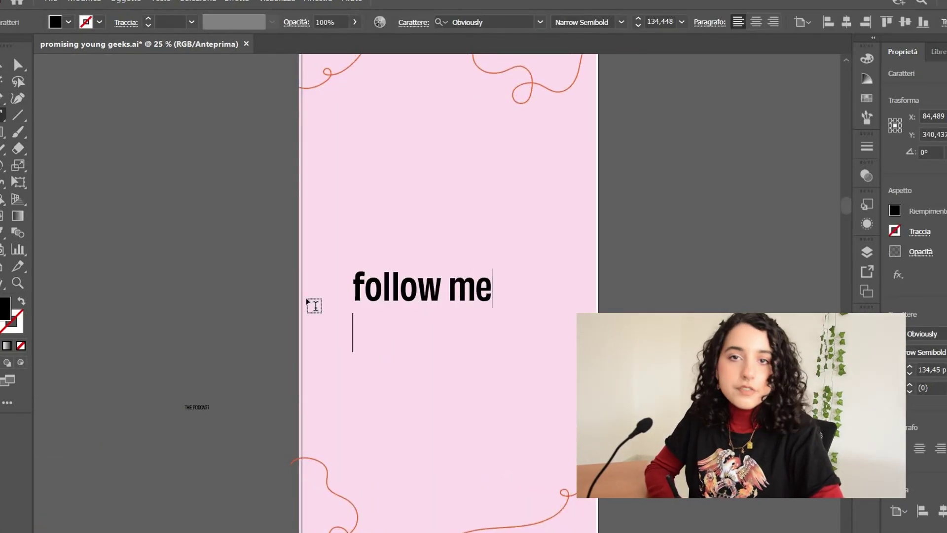
pyautogui.write('more content')
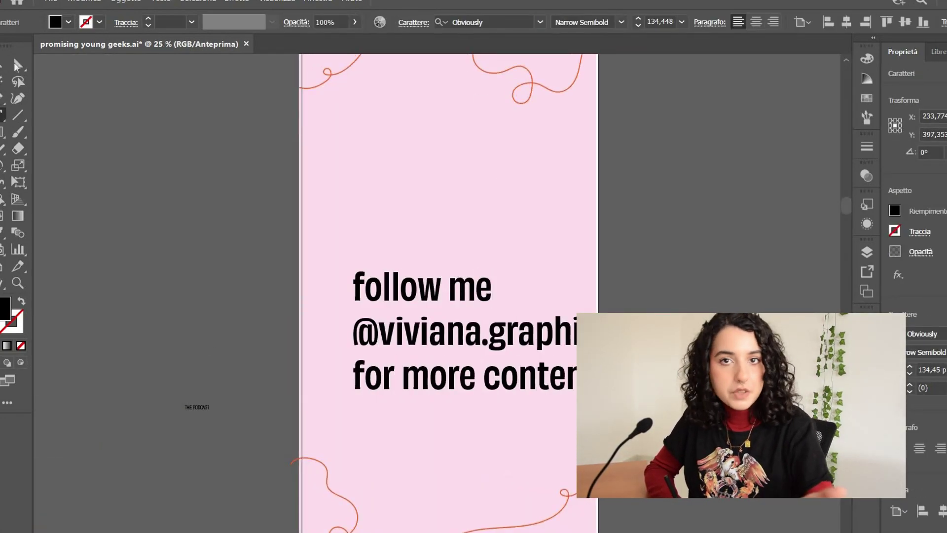
# - Shrink the call-to-action text to fit the pink artboard and centre-align it
pyautogui.hotkey('ctrl', 'a')
pyautogui.hotkey('ctrl', 'shift', 'c')
pyautogui.press('Escape')
pyautogui.hotkey('ctrl', '-')
pyautogui.hotkey('ctrl', '-')
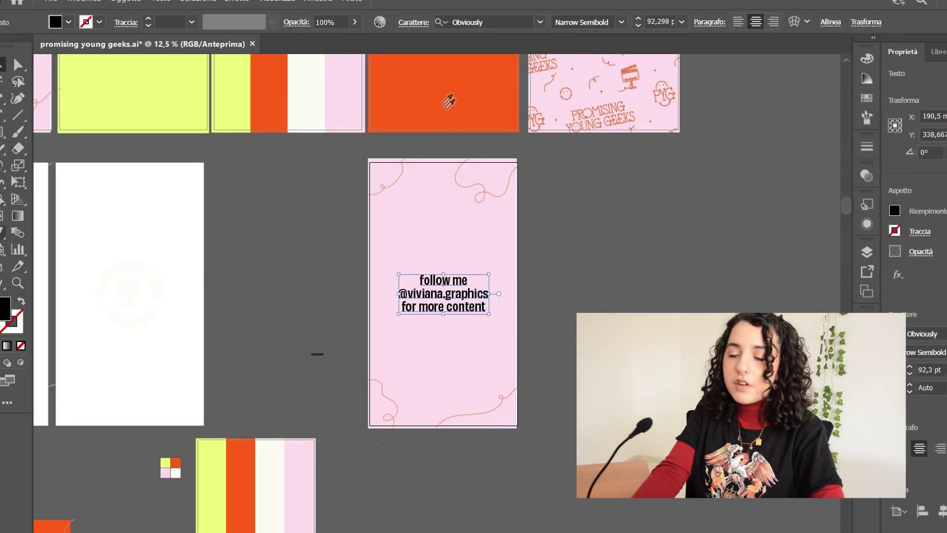
pyautogui.hotkey('ctrl', '+')
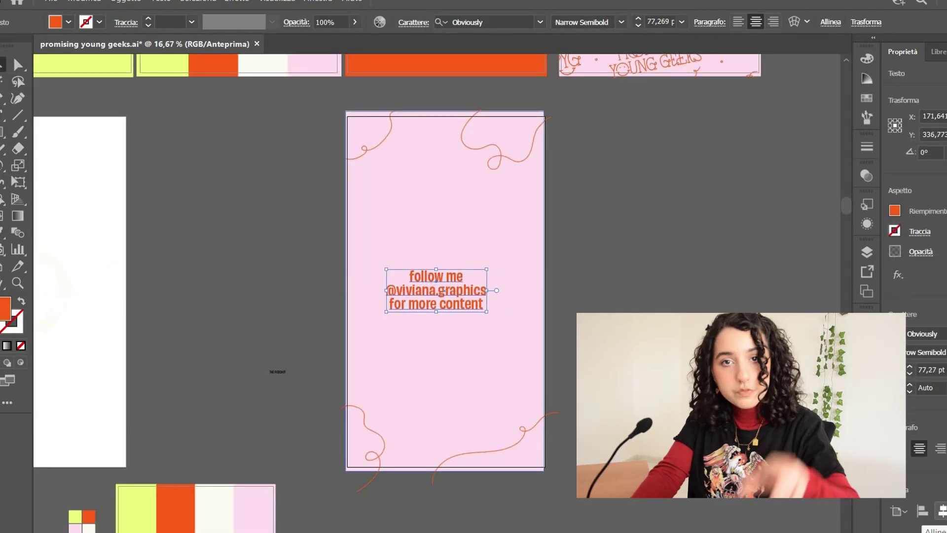
pyautogui.hotkey('ctrl', 'shift', 'a')
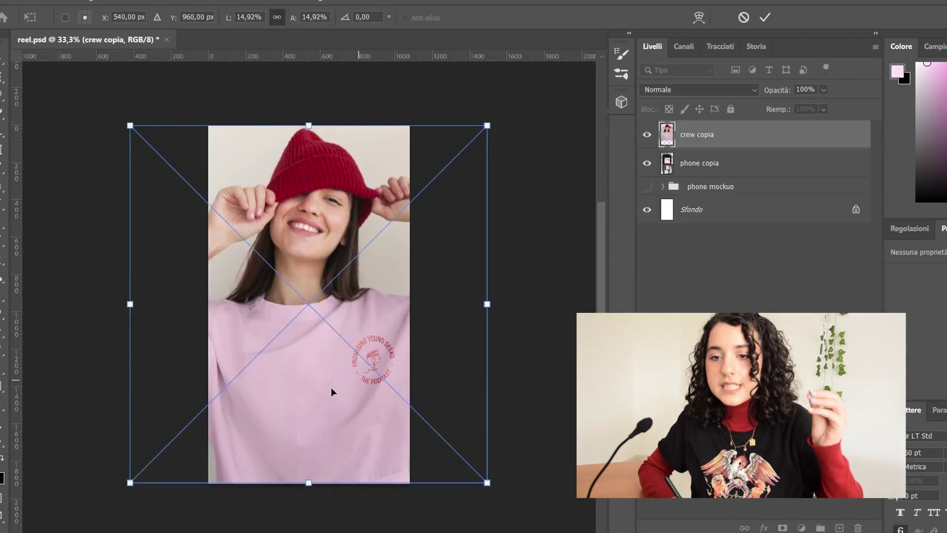
# - Position the crew and hoodie photos, then commit the pins and tote photo resizes in reel.psd
pyautogui.moveTo(330, 387); pyautogui.dragTo(345, 386)
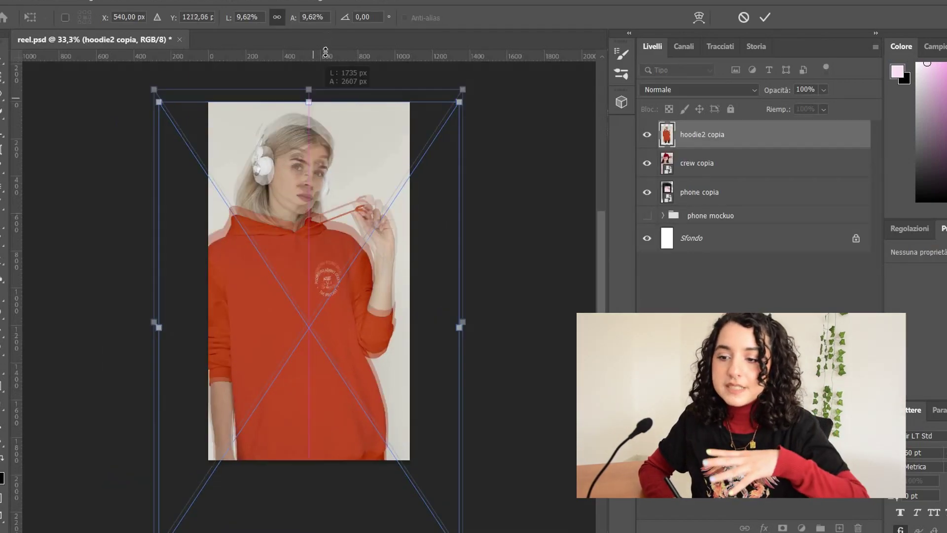
pyautogui.moveTo(303, 321); pyautogui.dragTo(302, 355)
pyautogui.scroll(1, 500, 221)
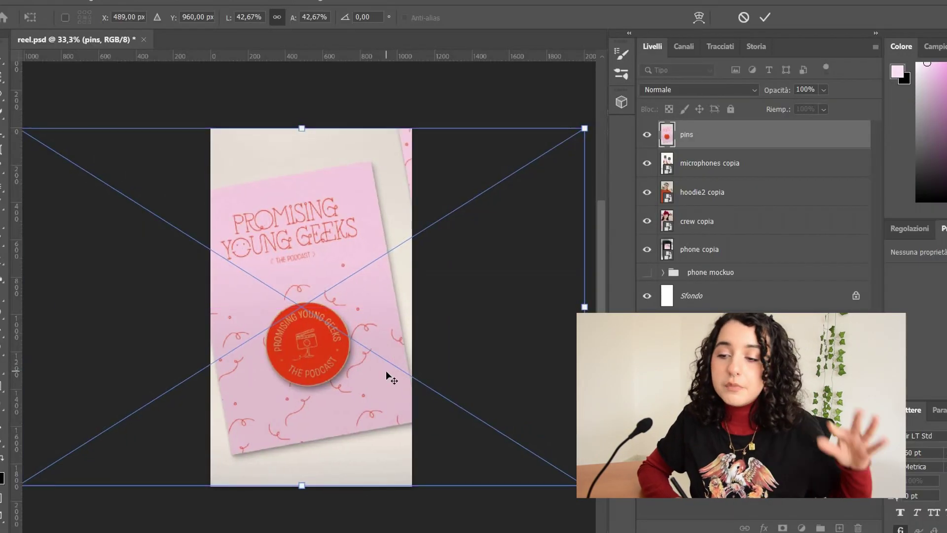
pyautogui.press('Return')
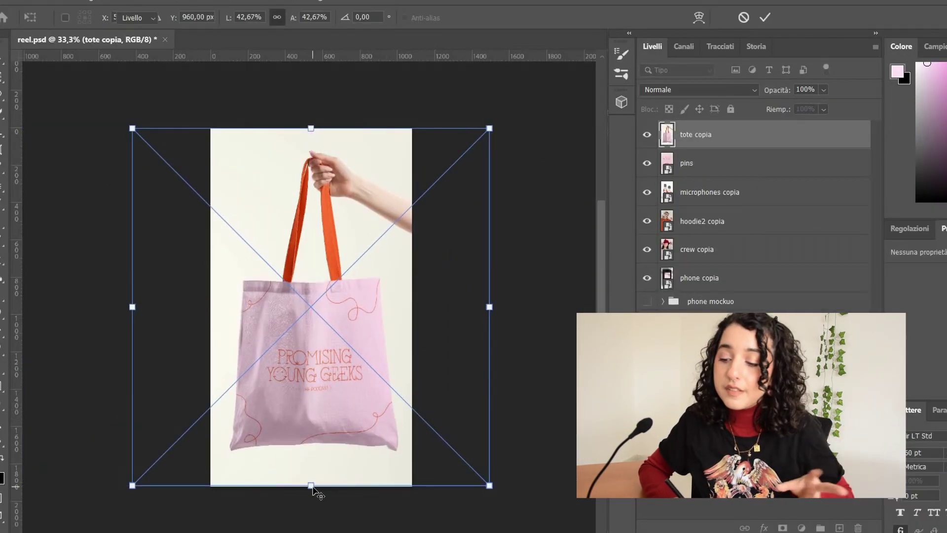
pyautogui.press('Return')
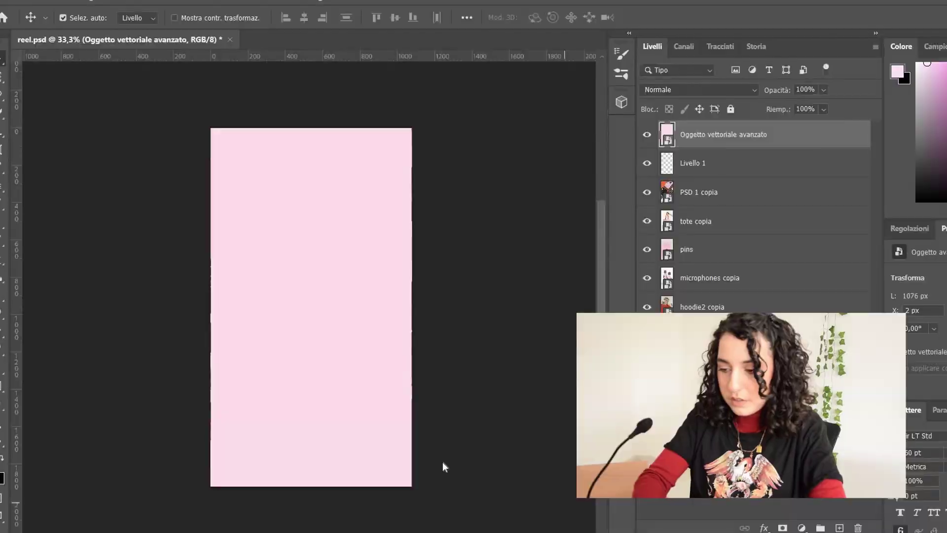
# - Paste the PYG pattern into the reel as a smart object and duplicate the layer
pyautogui.hotkey('ctrl', 'v')
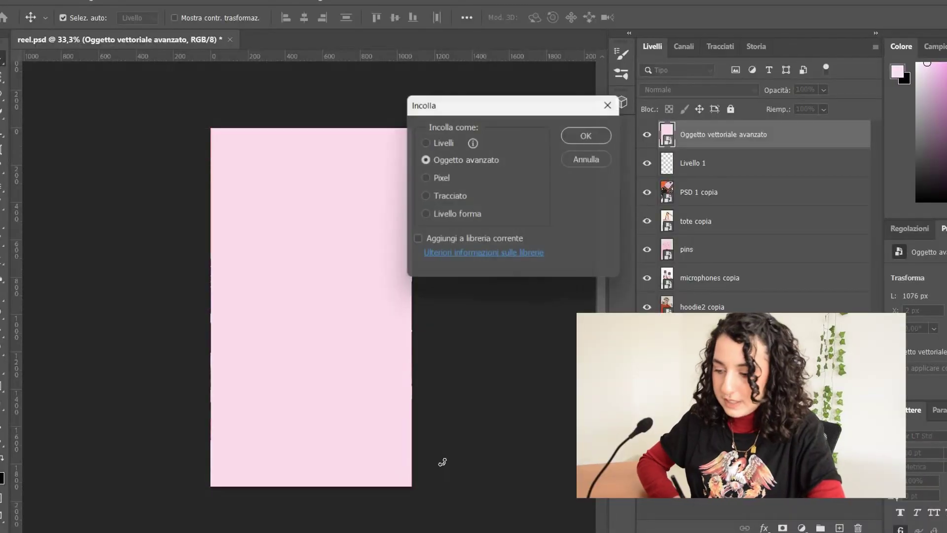
pyautogui.press('Return')
pyautogui.press('Return')
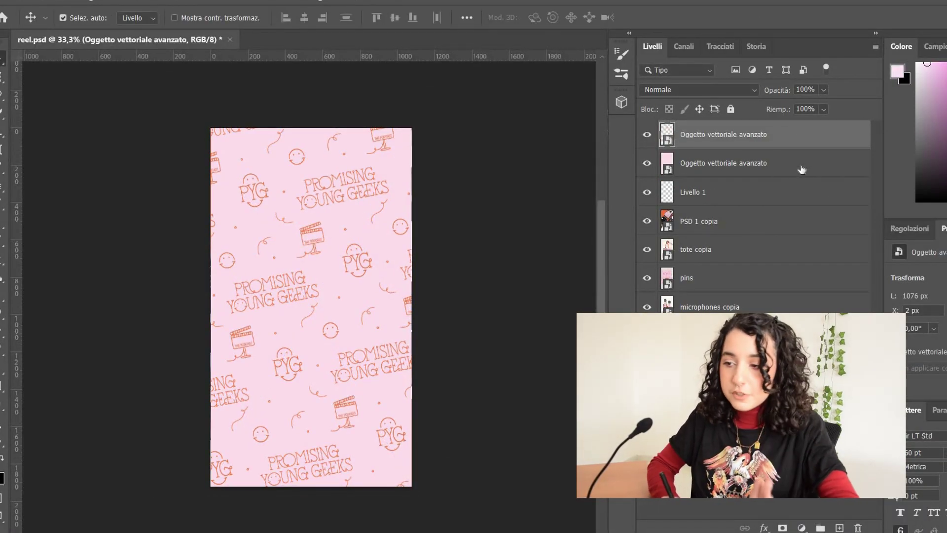
pyautogui.hotkey('ctrl', 'j')
# - Tint the copy with a Color Overlay sampled from the pink background, placing the orange pattern beneath it
pyautogui.doubleClick(831, 140)
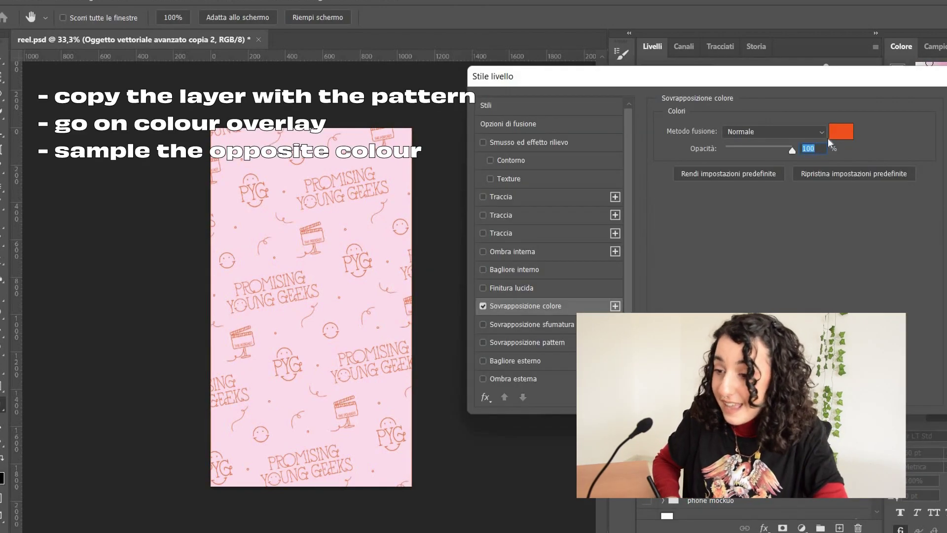
pyautogui.click(833, 134)
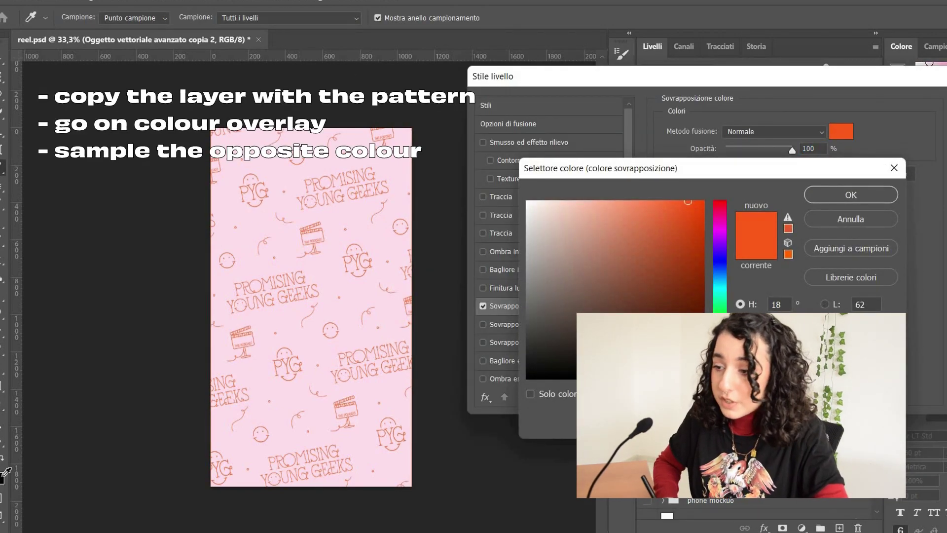
pyautogui.click(277, 389)
pyautogui.press('Return')
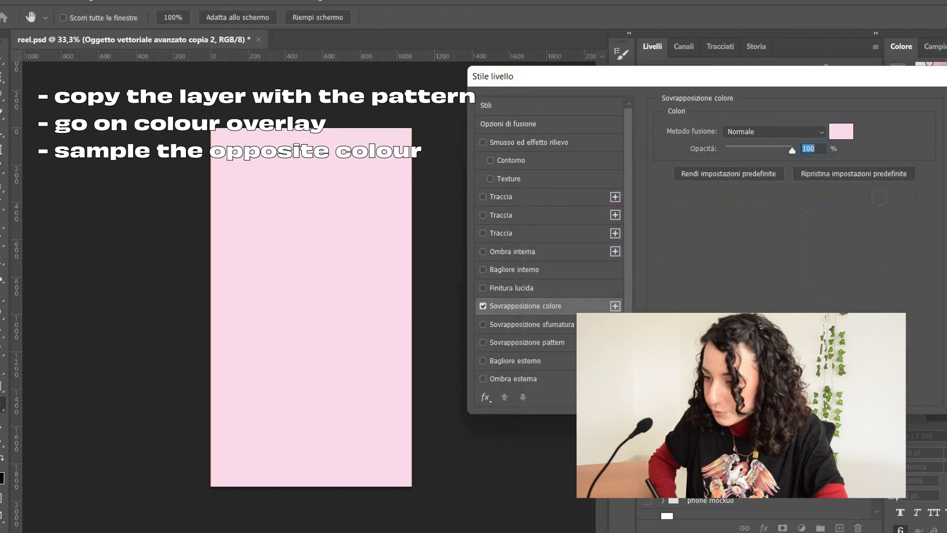
pyautogui.press('Return')
pyautogui.moveTo(734, 239); pyautogui.dragTo(745, 276)
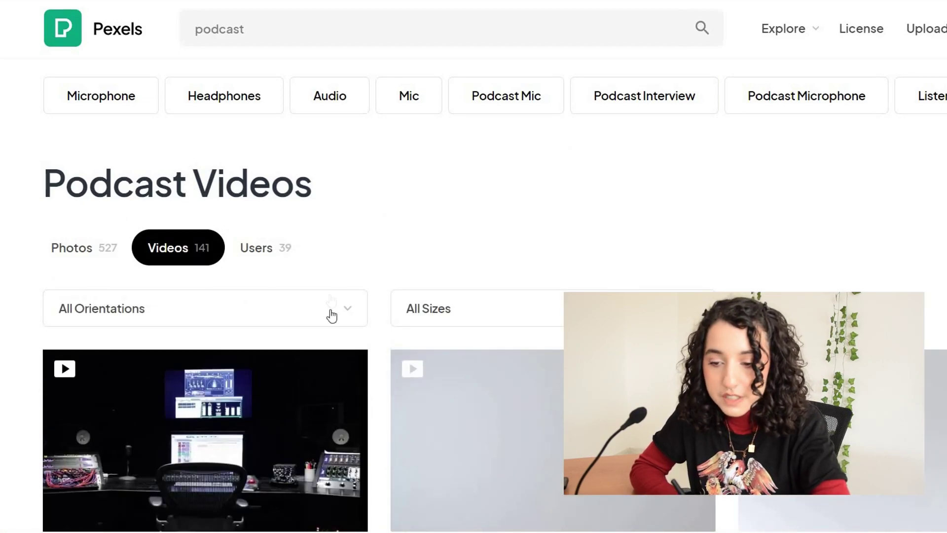
# - Filter the Pexels podcast results to Vertical orientation
pyautogui.click(222, 308)
pyautogui.click(188, 428)
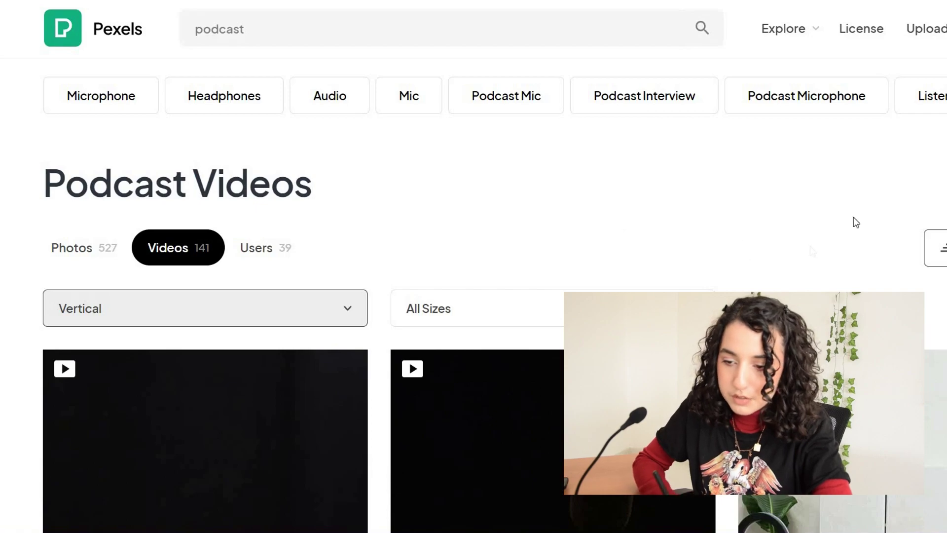
pyautogui.scroll(-10, 588, 269)
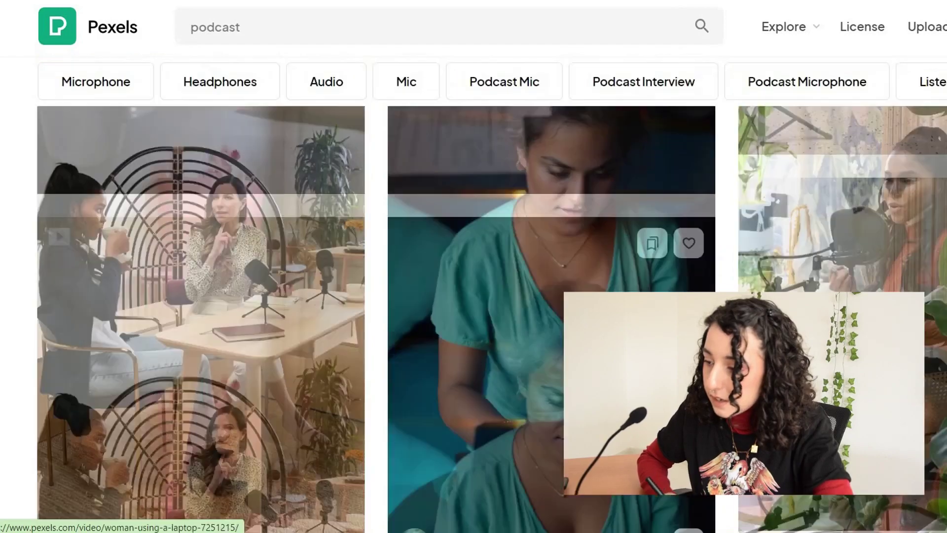
# - Open the Women Talking in Recording Studio video and download it as an MP4
pyautogui.rightClick(842, 230)
pyautogui.click(883, 240)
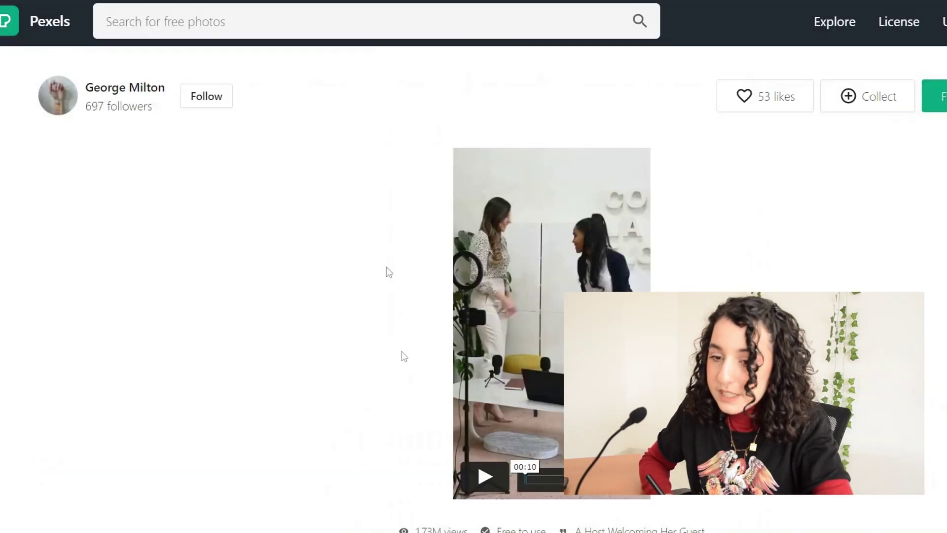
pyautogui.scroll(-5, 387, 271)
pyautogui.scroll(5, 387, 271)
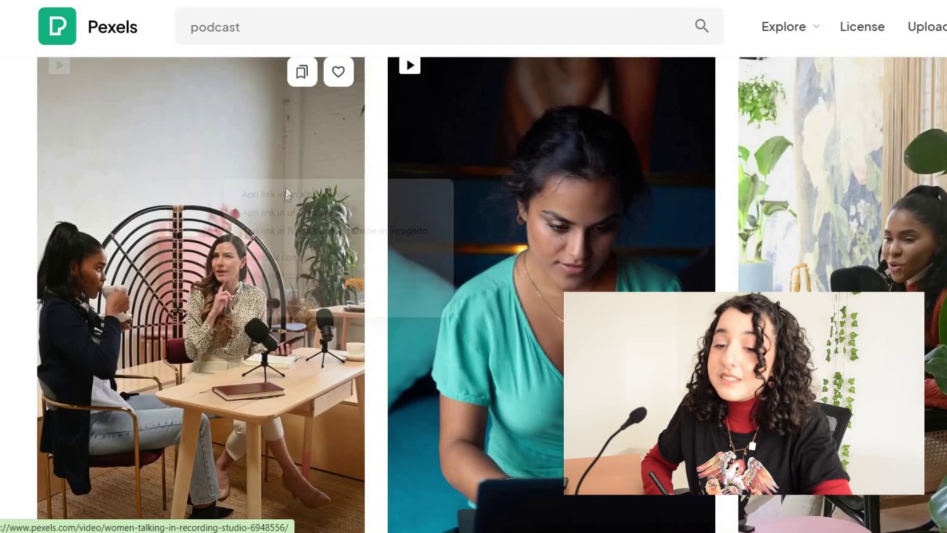
pyautogui.click(286, 188)
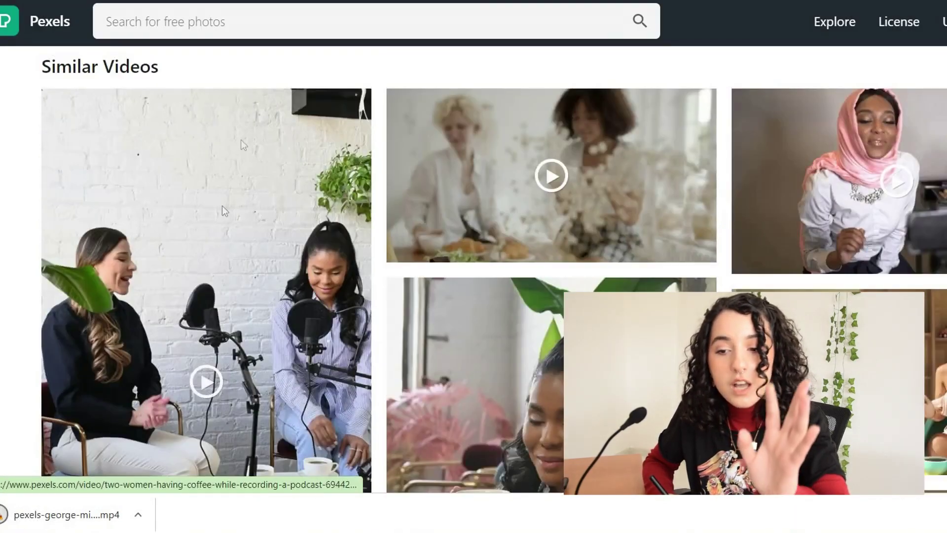
pyautogui.click(222, 207)
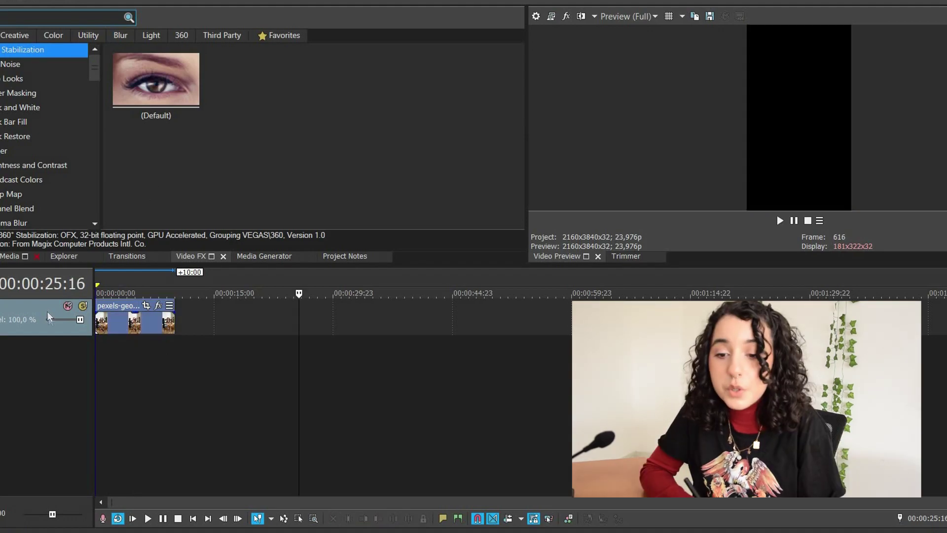
# - Insert a new video track above the podcast footage track for the title graphic
pyautogui.rightClick(46, 312)
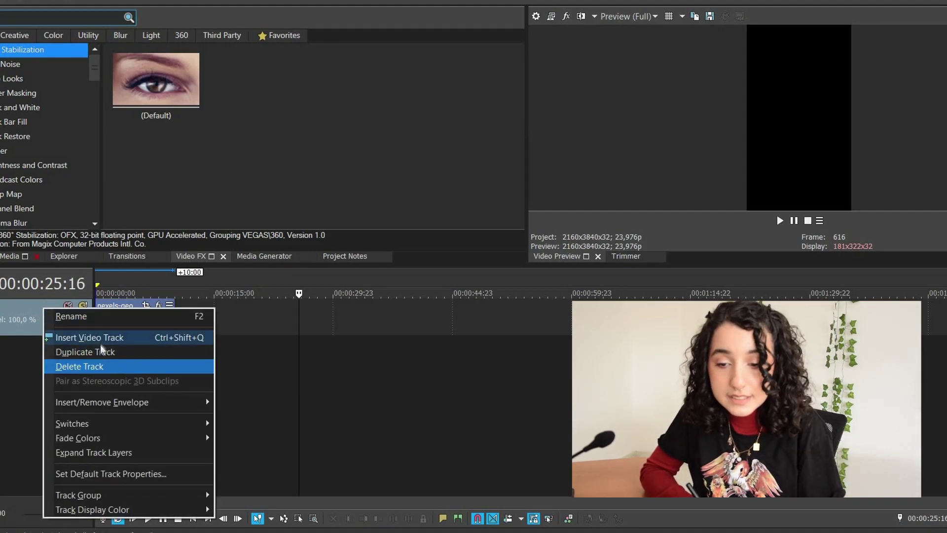
pyautogui.click(101, 339)
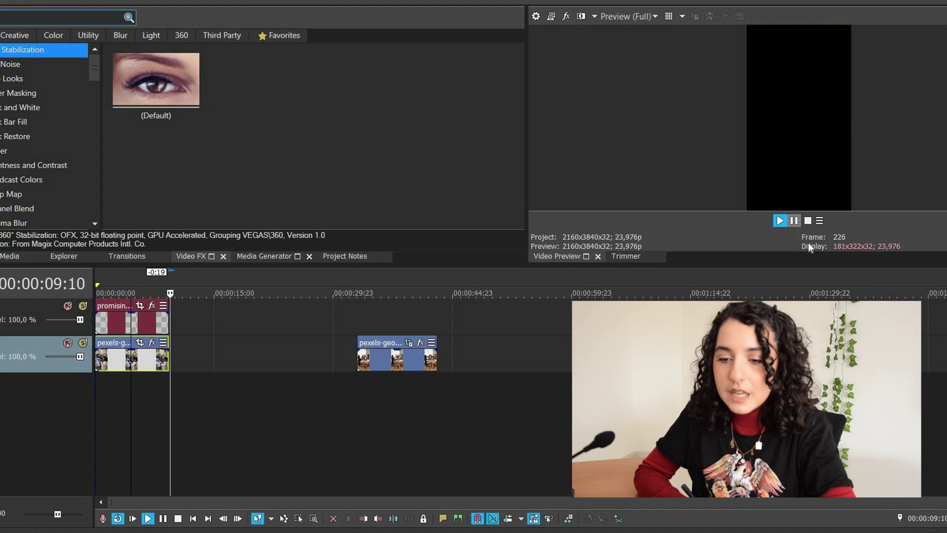
pyautogui.press('Return')
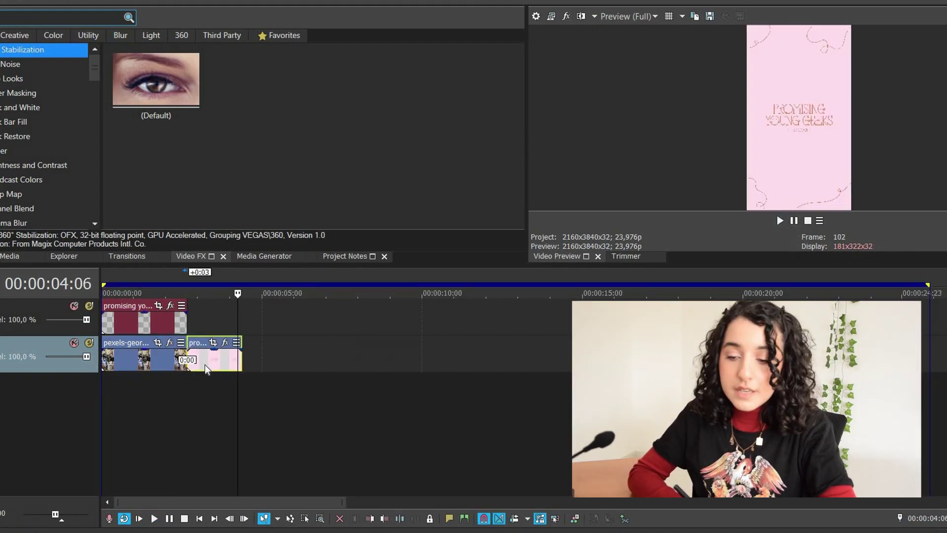
# - Butt the pink clip against the end of the Pexels clip, then play the edit from about 1:19
pyautogui.moveTo(205, 365); pyautogui.dragTo(212, 361)
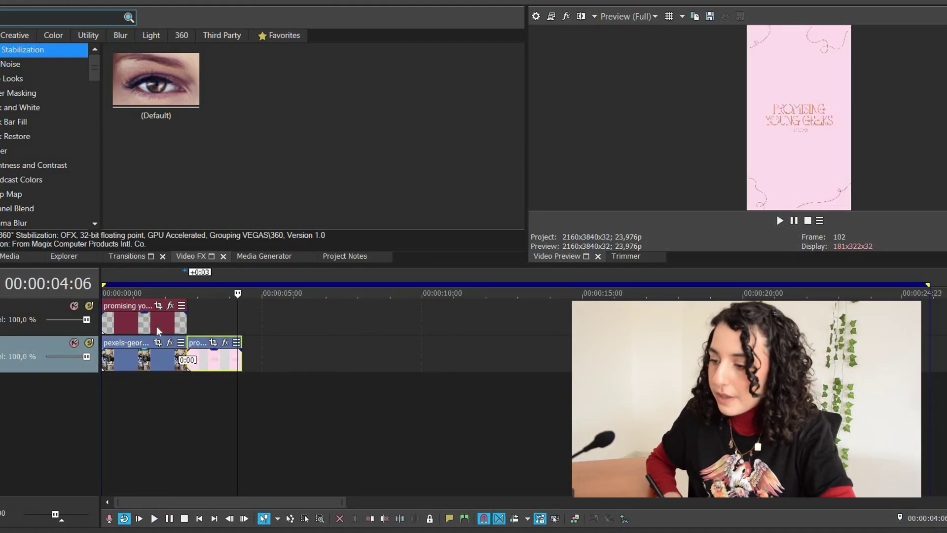
pyautogui.click(158, 330)
pyautogui.click(215, 368)
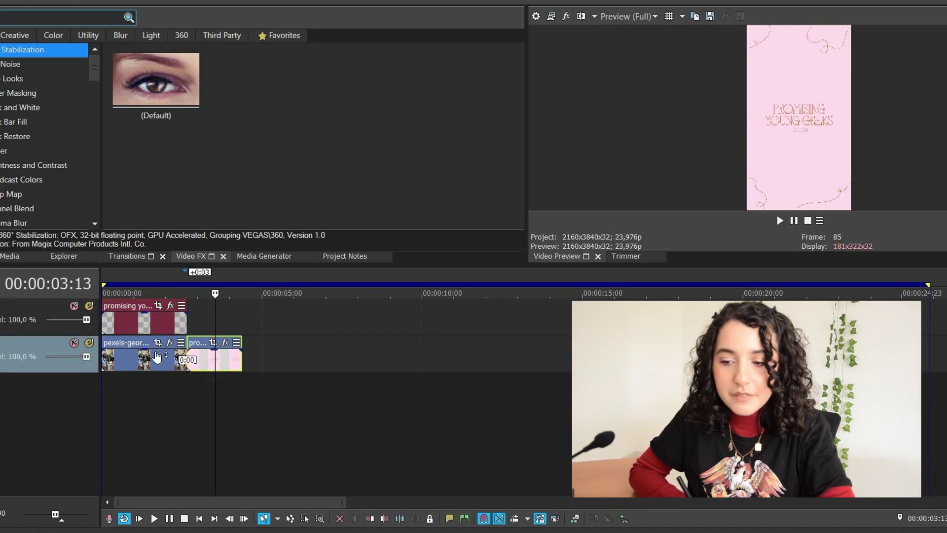
pyautogui.click(159, 327)
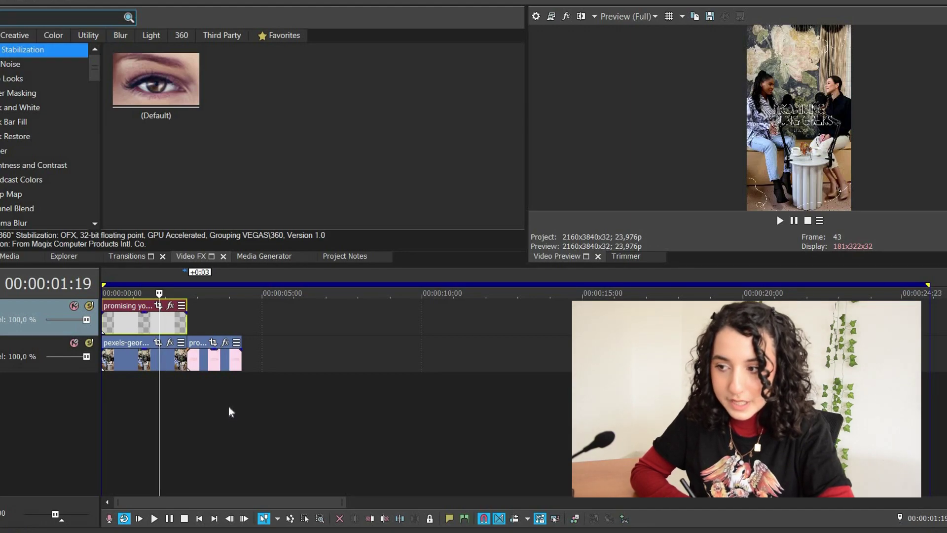
pyautogui.click(183, 368)
pyautogui.press('space')
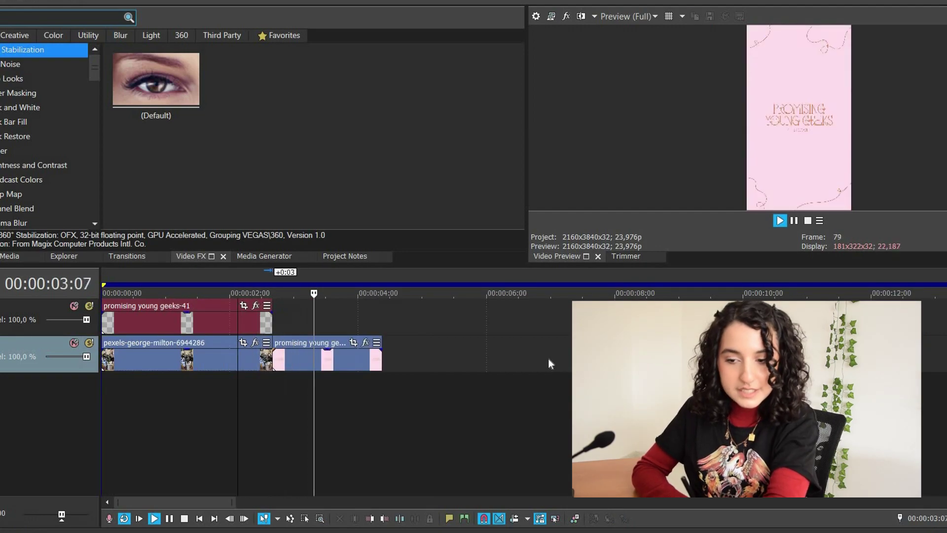
# - Trim the end of the title overlay clip shorter and play the edit back to review it
pyautogui.press('space')
pyautogui.moveTo(383, 357); pyautogui.dragTo(321, 361)
pyautogui.click(231, 403)
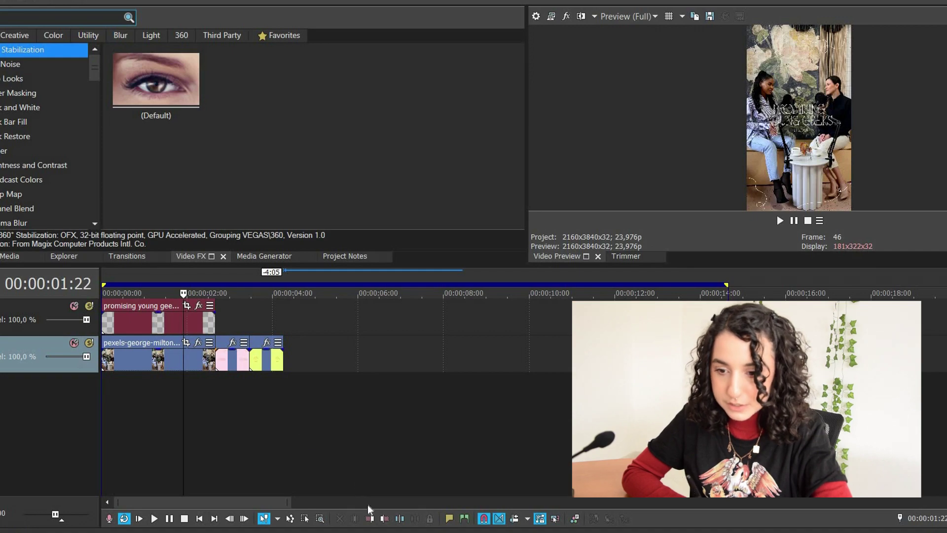
pyautogui.press('space')
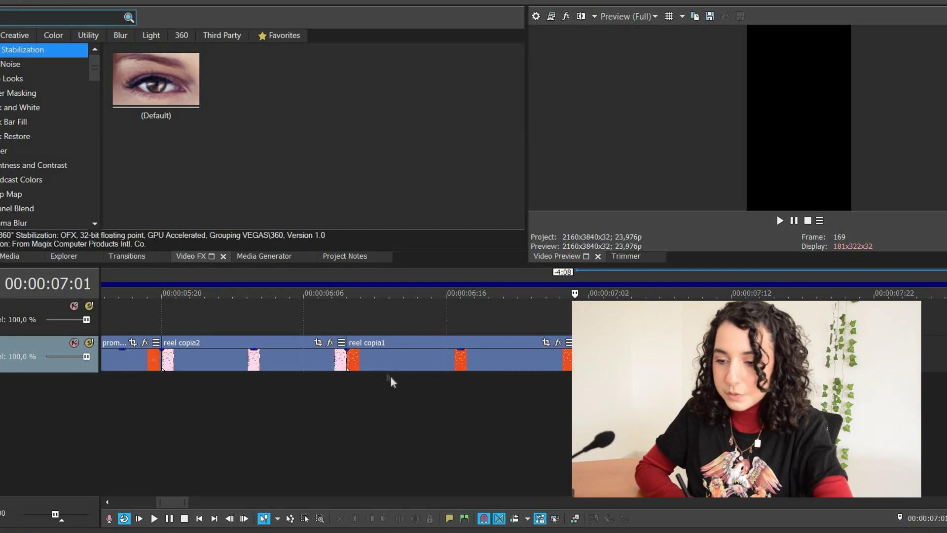
# - Nudge reel copia1 three frames later, then trim its end back to about 00:00:06:06
pyautogui.moveTo(377, 363); pyautogui.dragTo(443, 392)
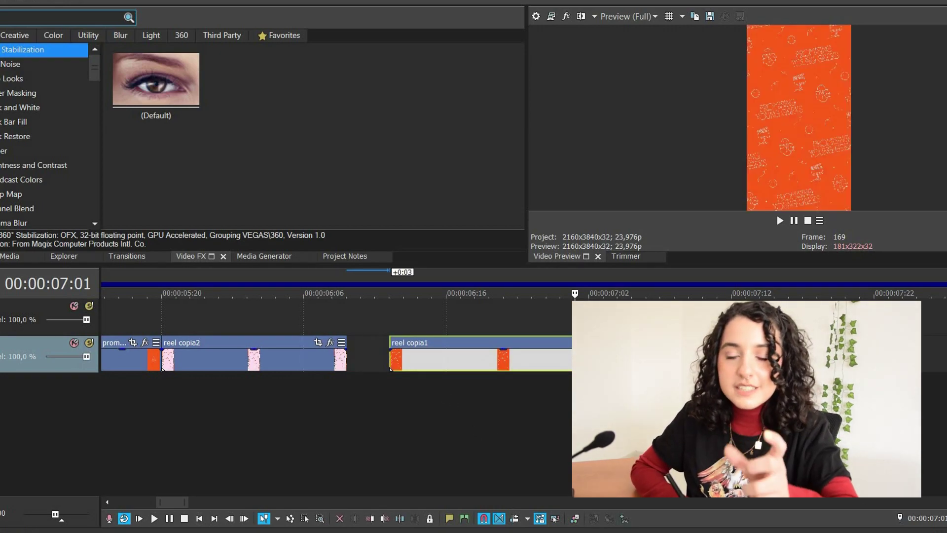
pyautogui.click(107, 503)
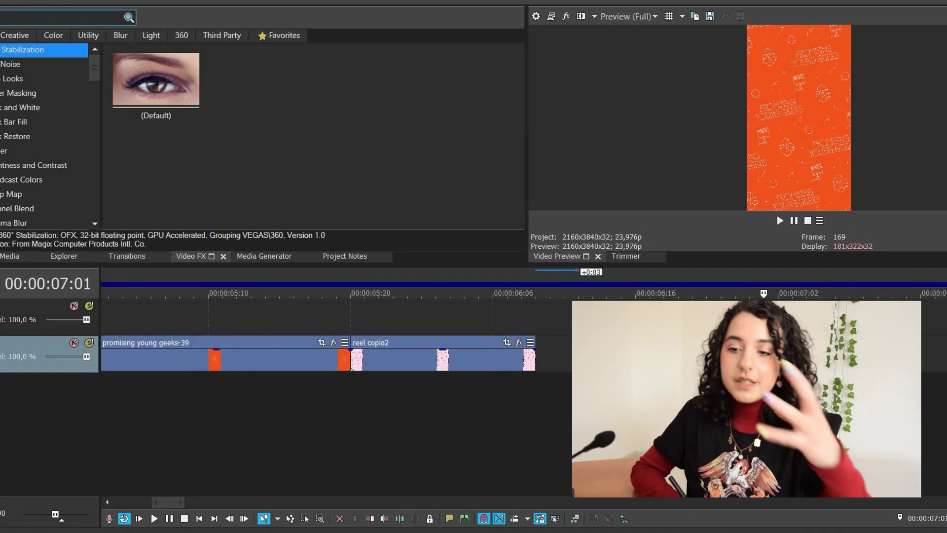
pyautogui.scroll(-6, 351, 368)
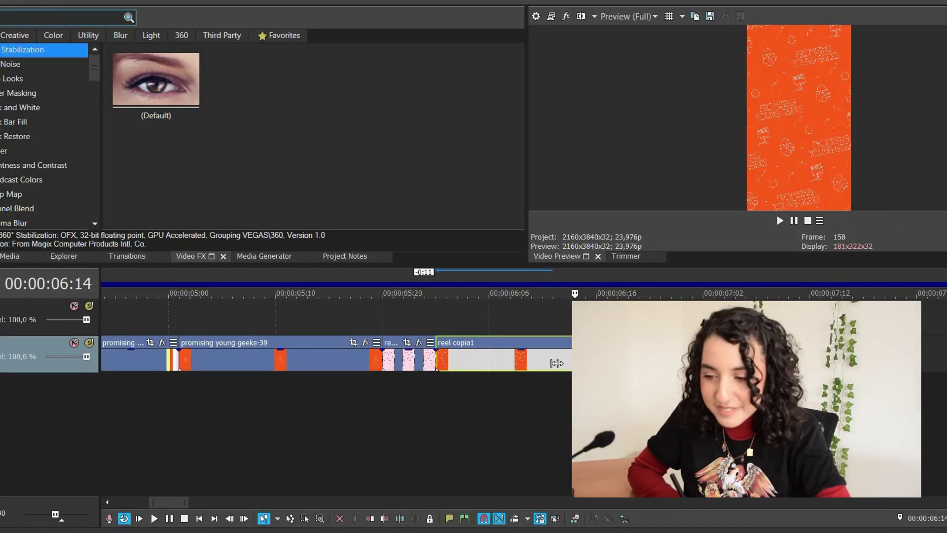
pyautogui.moveTo(556, 363); pyautogui.dragTo(477, 368)
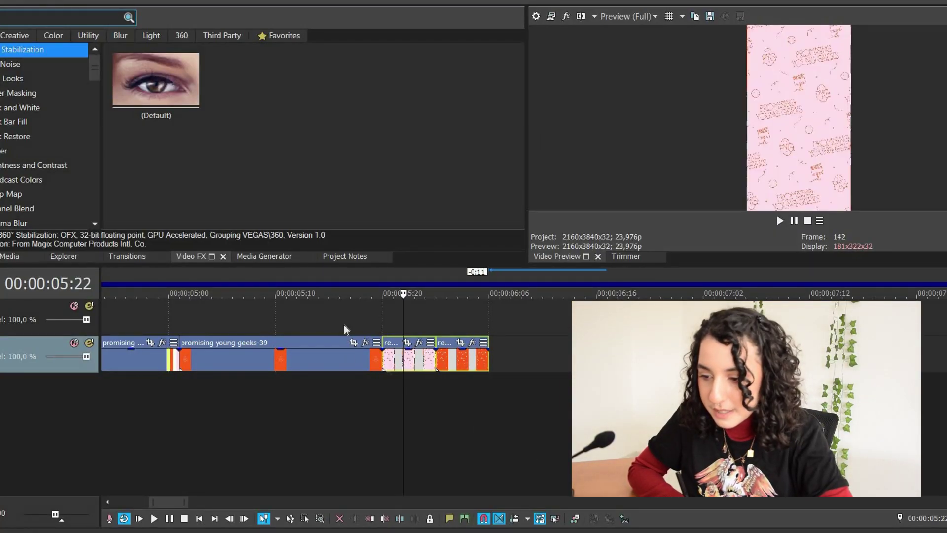
# - Paste more reel graphic clips after the trimmed clip and play the sequence back from earlier
pyautogui.click(490, 364)
pyautogui.hotkey('ctrl', 'v')
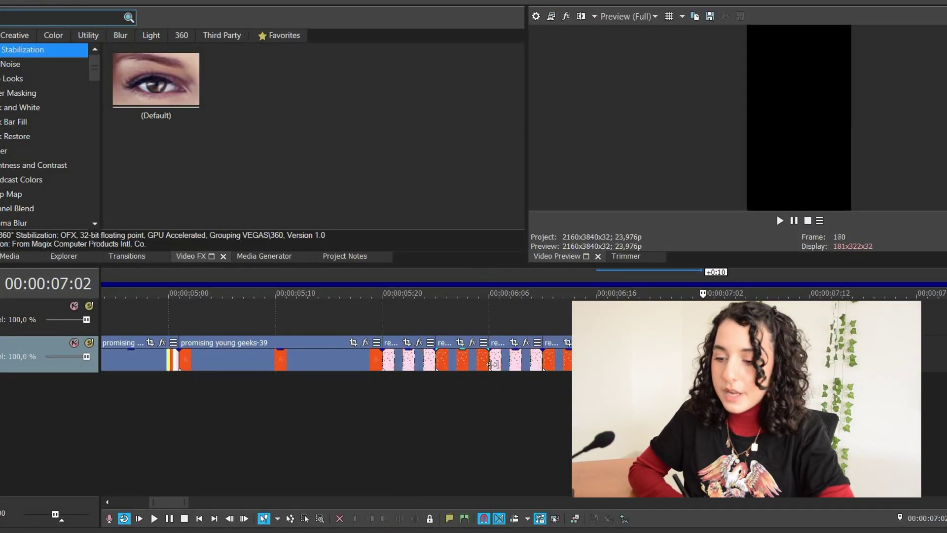
pyautogui.scroll(-8, 250, 401)
pyautogui.click(221, 401)
pyautogui.press('space')
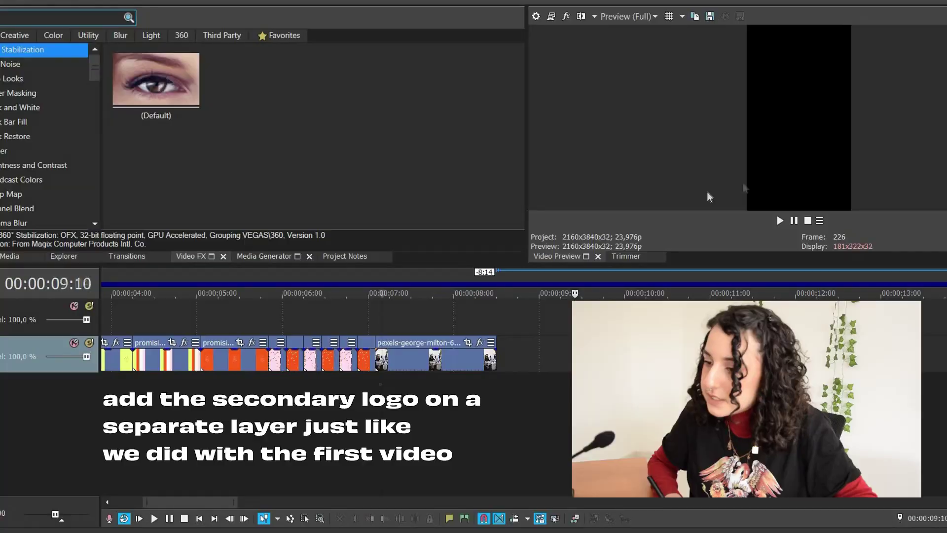
# - Zoom the Pan/Crop in on the second pexels clip, trim reel copia8's end, and replay the ending
pyautogui.click(780, 221)
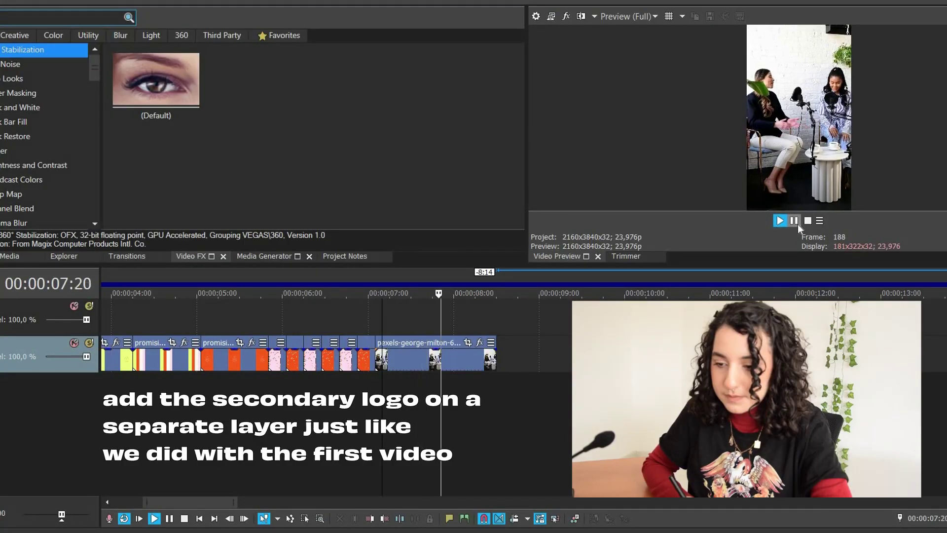
pyautogui.click(450, 278)
pyautogui.click(468, 342)
pyautogui.scroll(5, 444, 86)
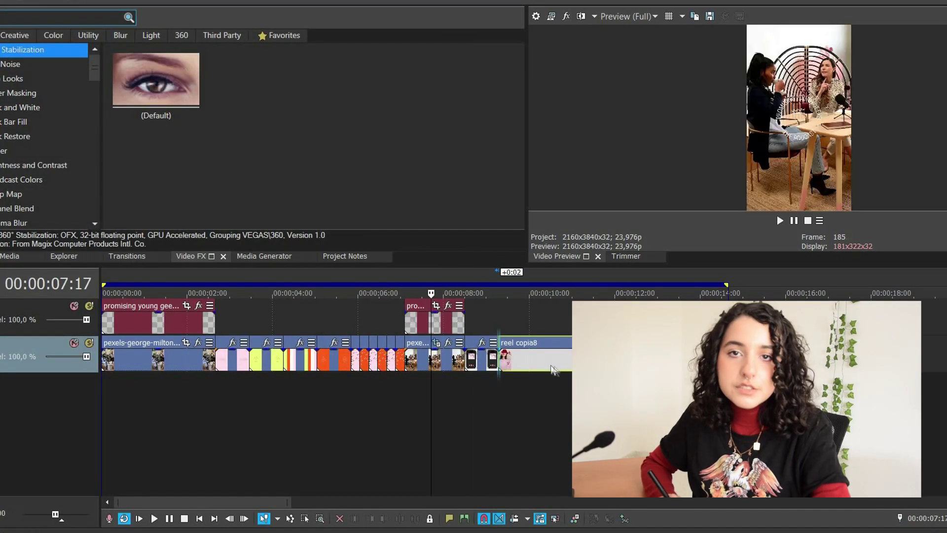
pyautogui.moveTo(553, 370); pyautogui.dragTo(674, 370)
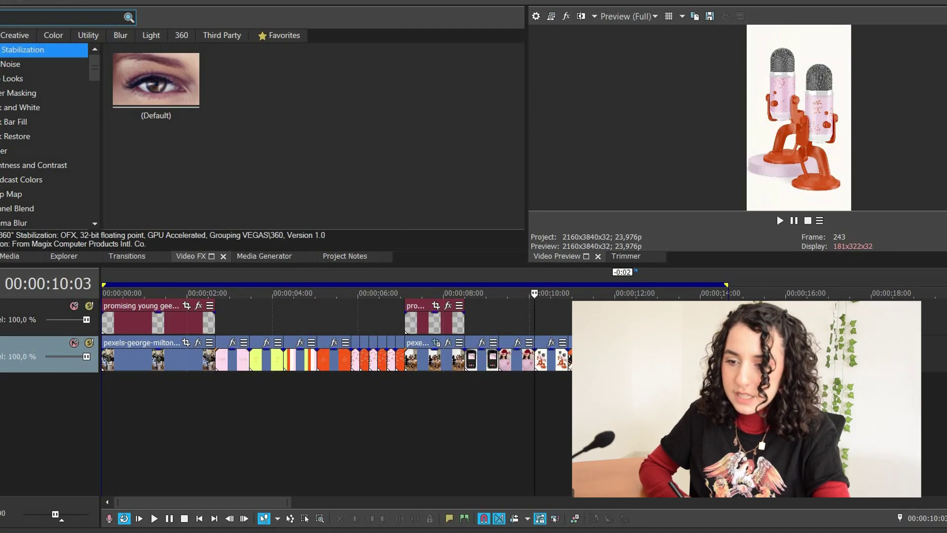
pyautogui.press('l')
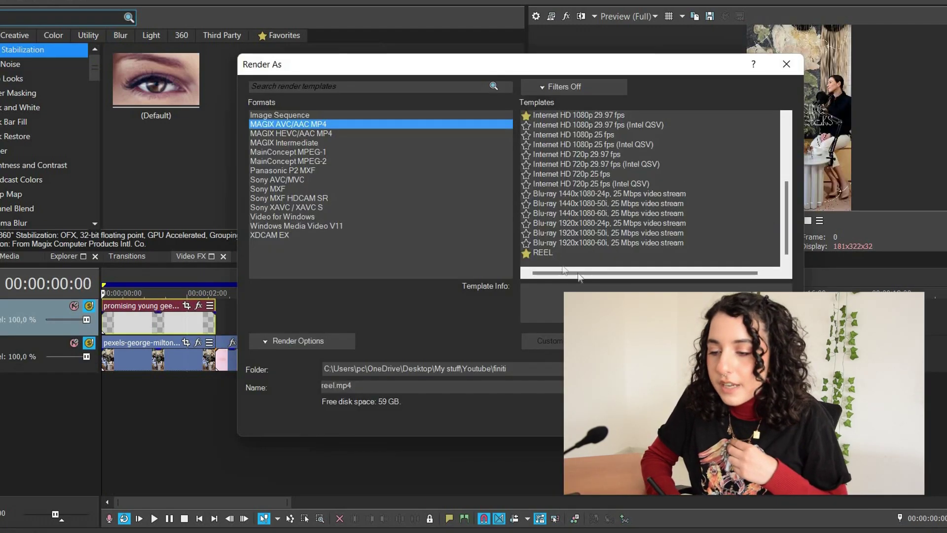
# - Choose the REEL template under MAGIX AVC/AAC MP4 and review its Customize Template video settings
pyautogui.click(557, 252)
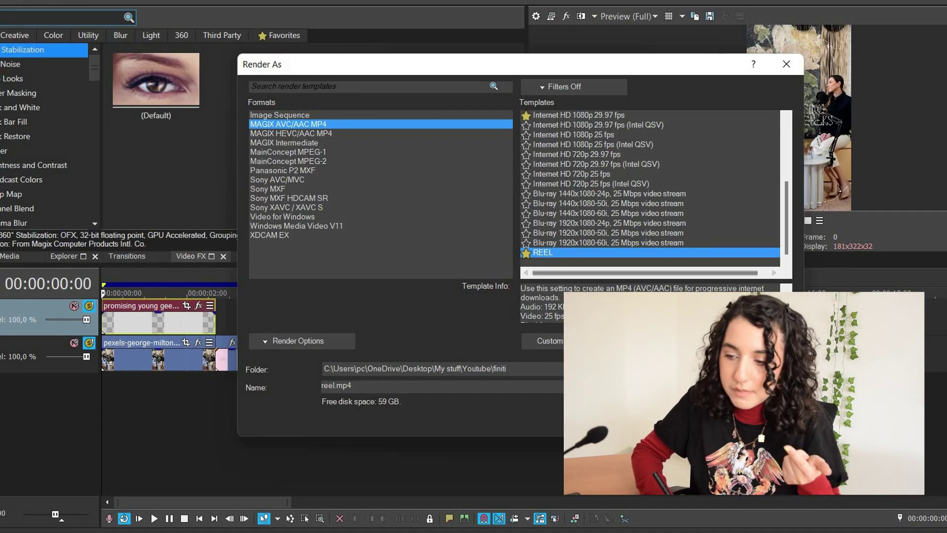
pyautogui.click(549, 340)
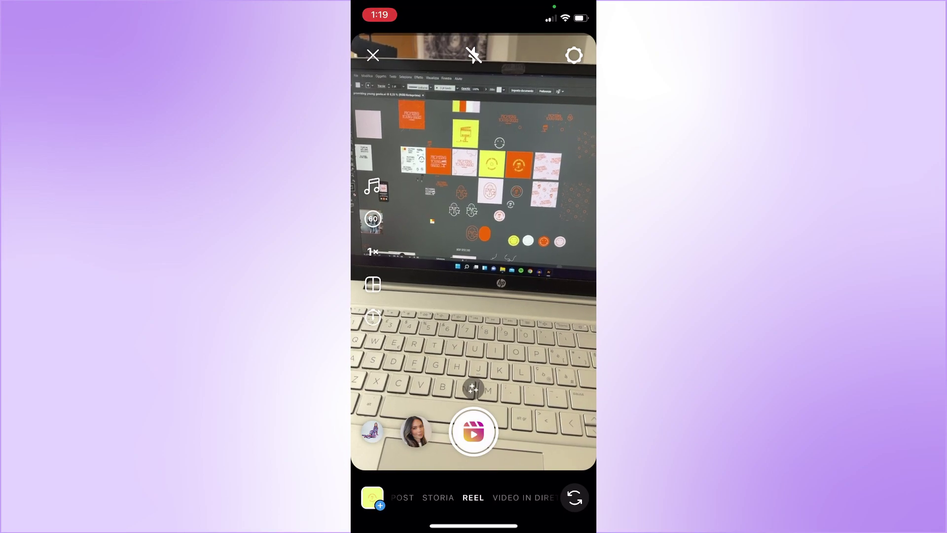
# - Pick I Can't Help But Feel from the music library, then import the rendered reel video from the gallery
pyautogui.click(372, 186)
pyautogui.scroll(-2, 474, 320)
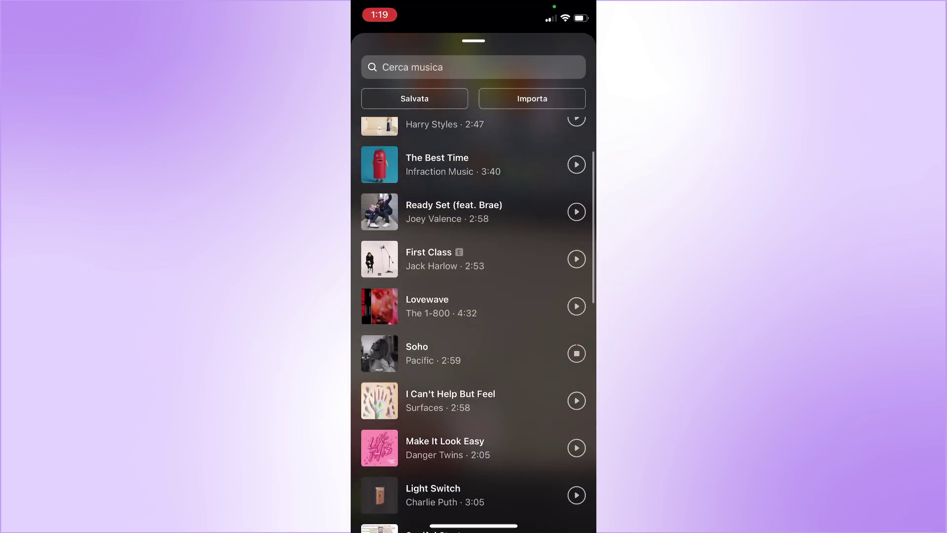
pyautogui.scroll(-2, 474, 321)
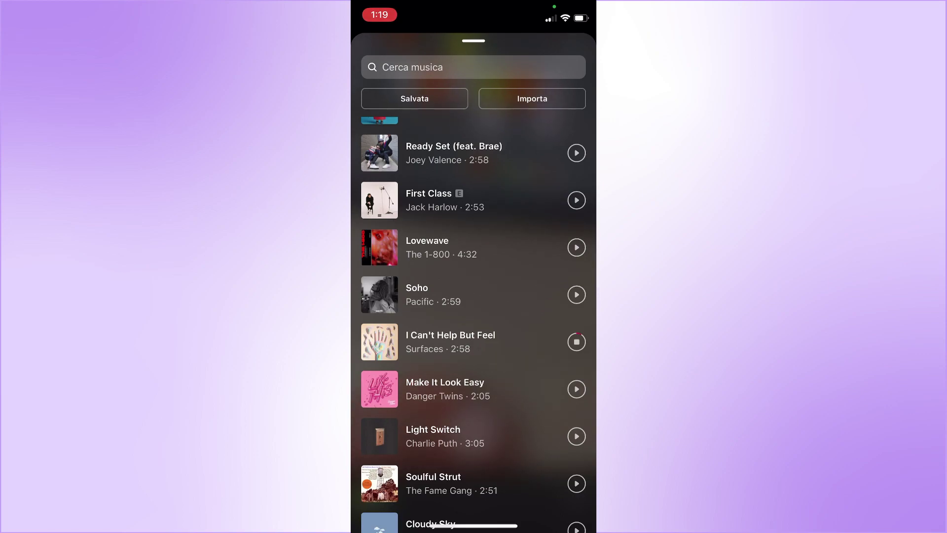
pyautogui.click(450, 341)
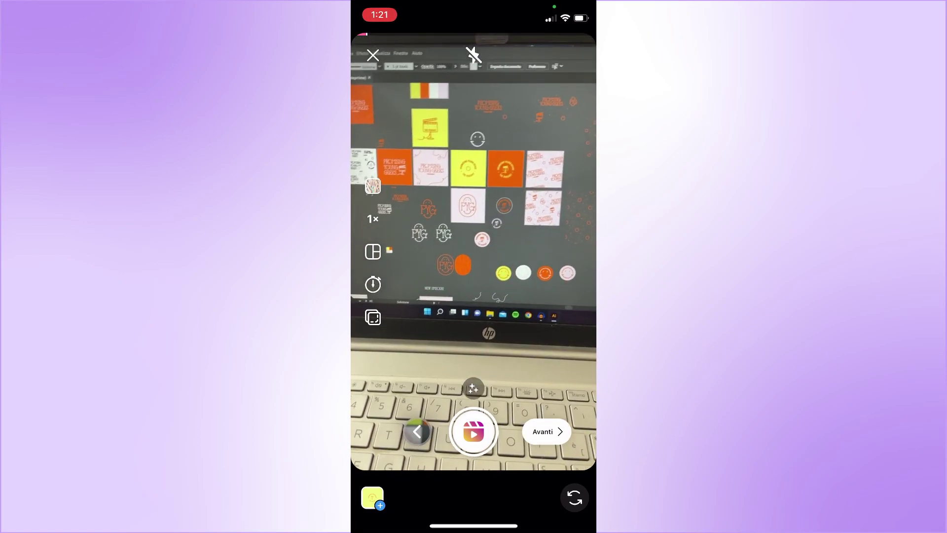
pyautogui.click(547, 432)
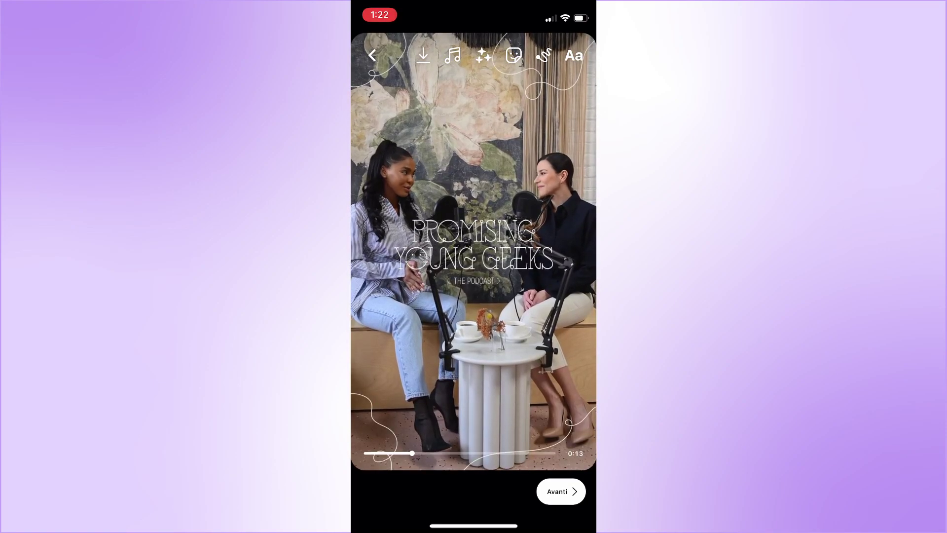
# - Add the text caption 'WATCH ME DESIGN A BRAND IDENTITY FOR A PODCAST ✨', correcting typos as you go
pyautogui.click(574, 55)
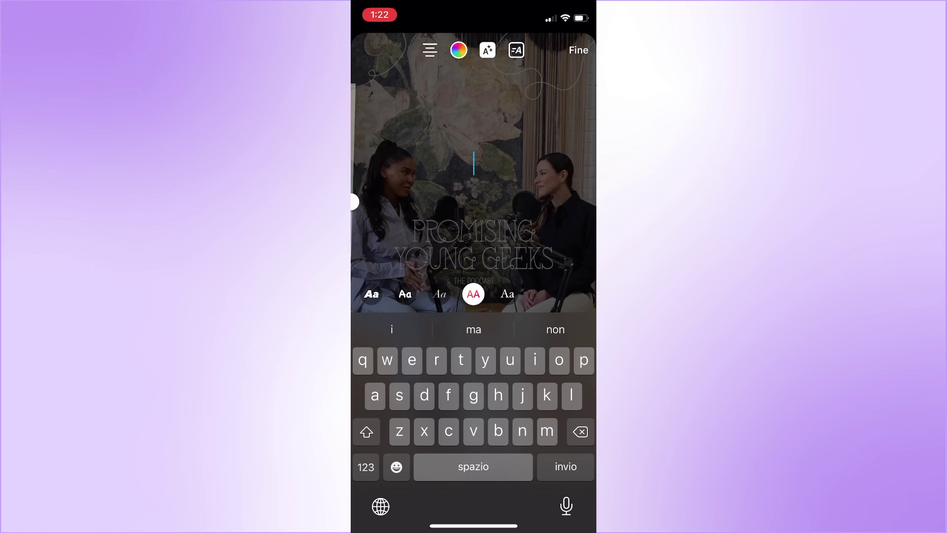
pyautogui.write('WATCH ME DESIGN A BRAND IDENTE')
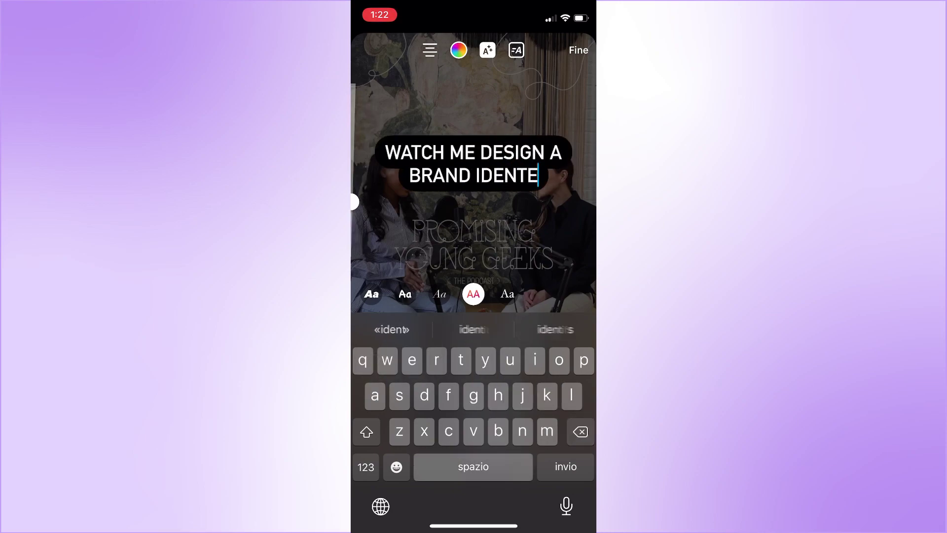
pyautogui.press('BackSpace')
pyautogui.write('ITY FOR S P')
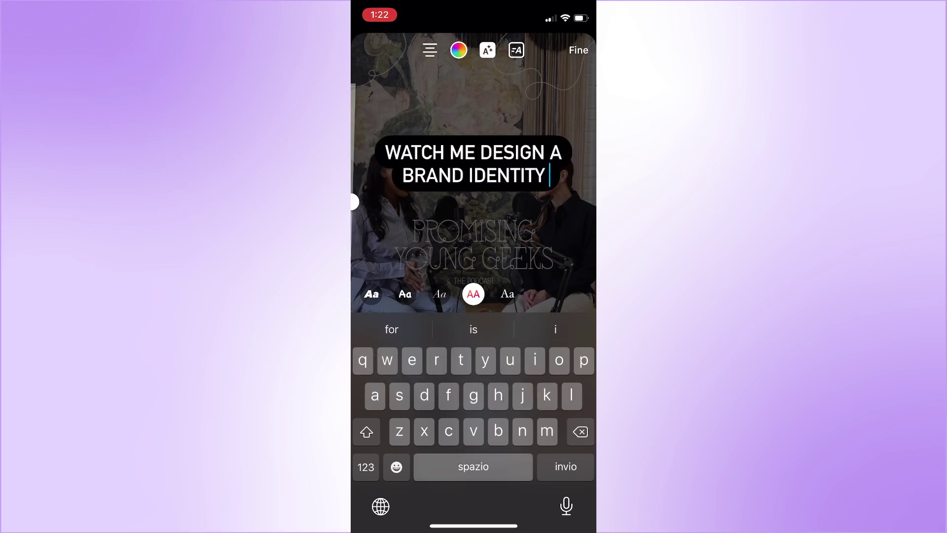
pyautogui.press('BackSpace')
pyautogui.press('BackSpace')
pyautogui.press('BackSpace')
pyautogui.write('A PODCAST')
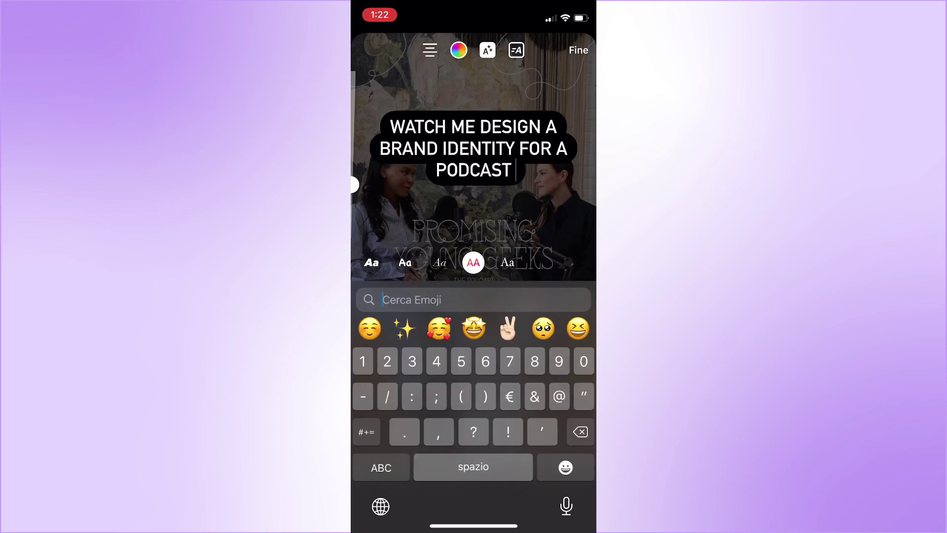